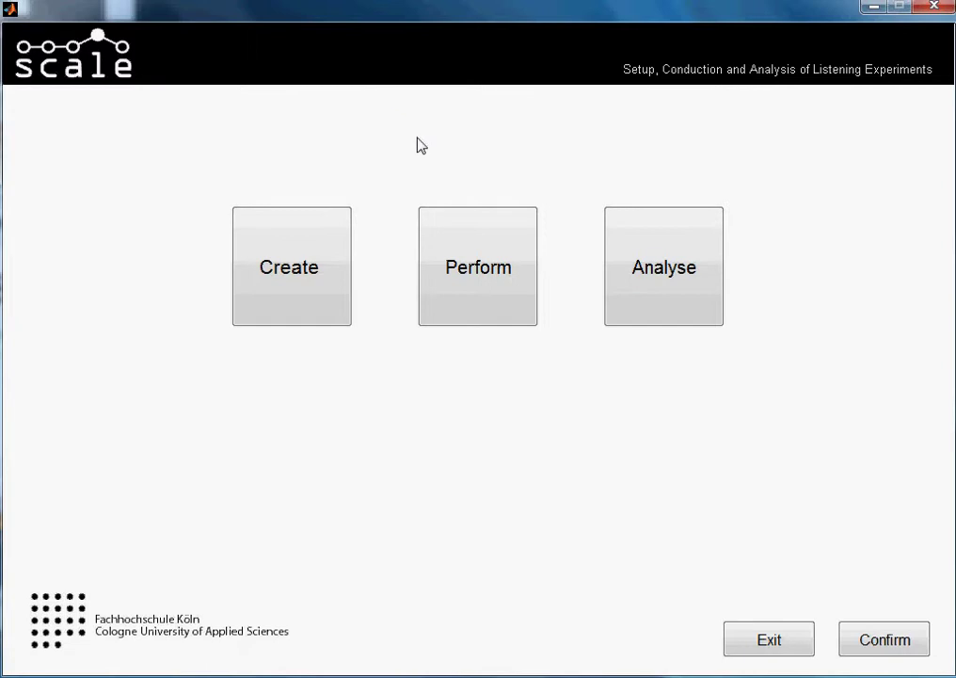
- Choose MUSHRA_tutorial as the test to perform and confirm the selection
click(440, 231)
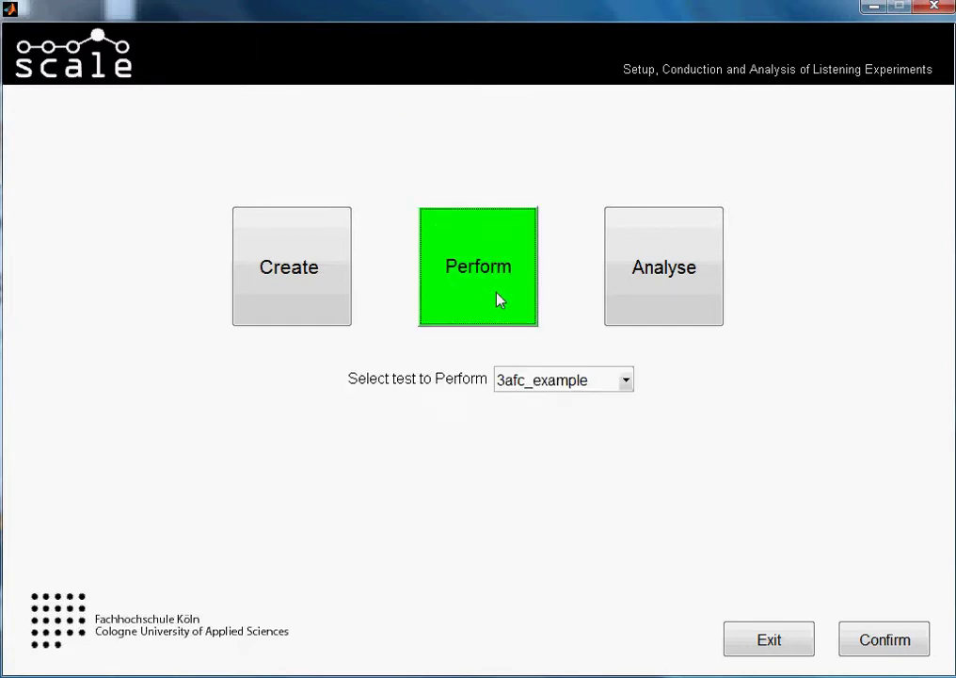
click(528, 382)
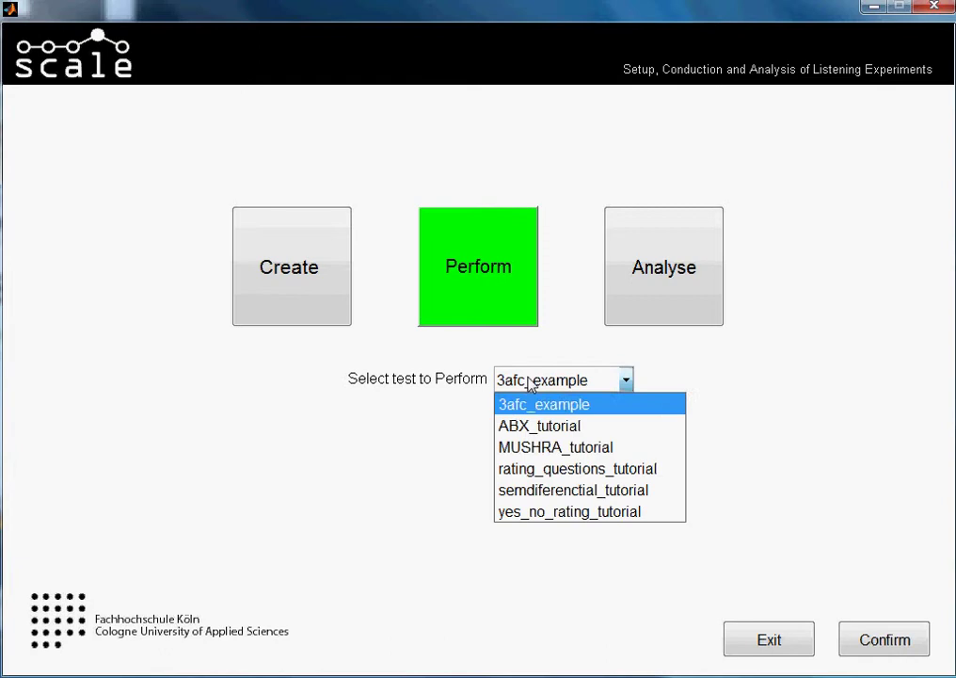
click(541, 449)
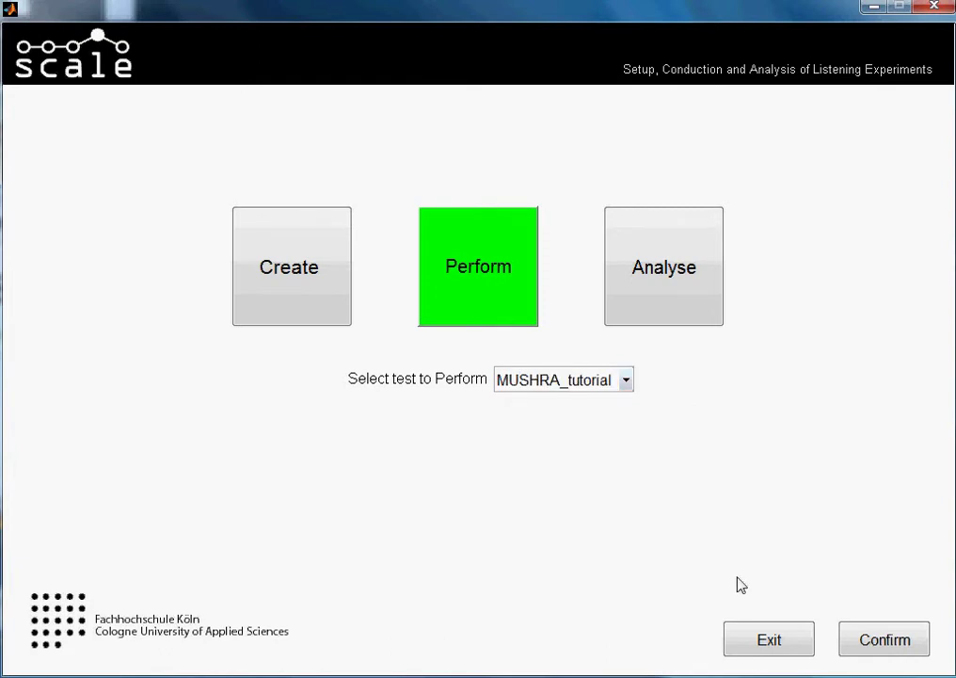
click(866, 641)
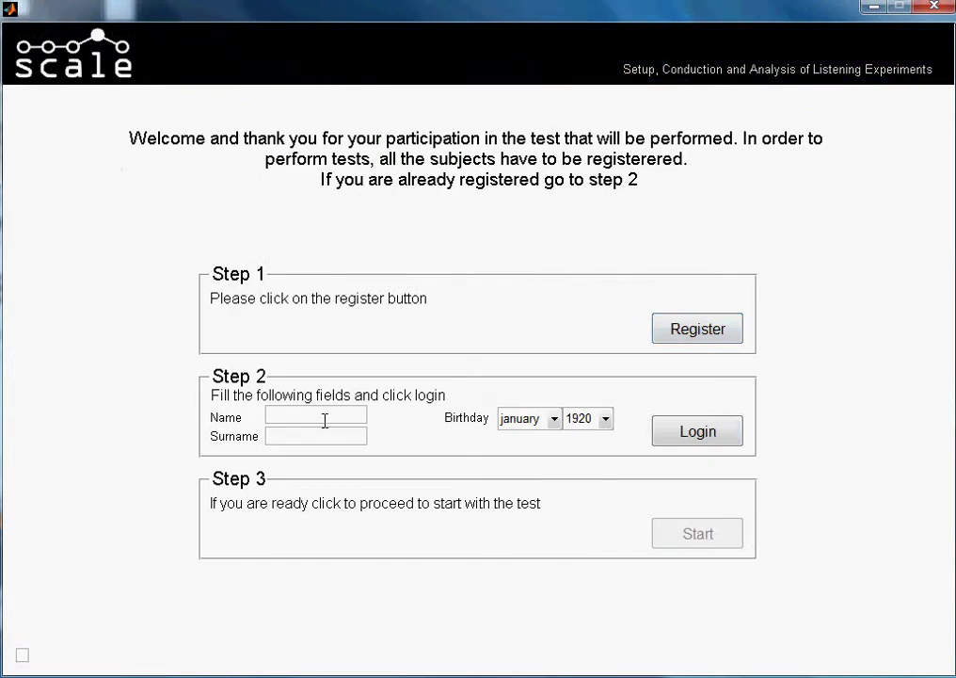
- Enter the subject's first name and surname, correcting a typo in the surname
click(324, 419)
click(309, 433)
- Set the birth month to October, choose the birth year, and log the subject in
click(533, 424)
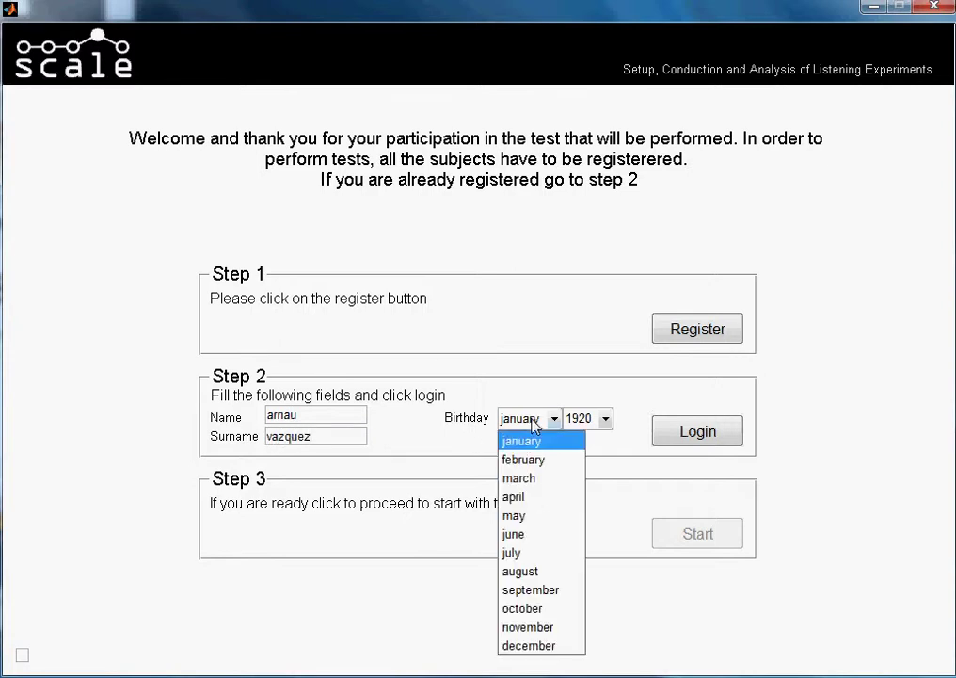
click(522, 610)
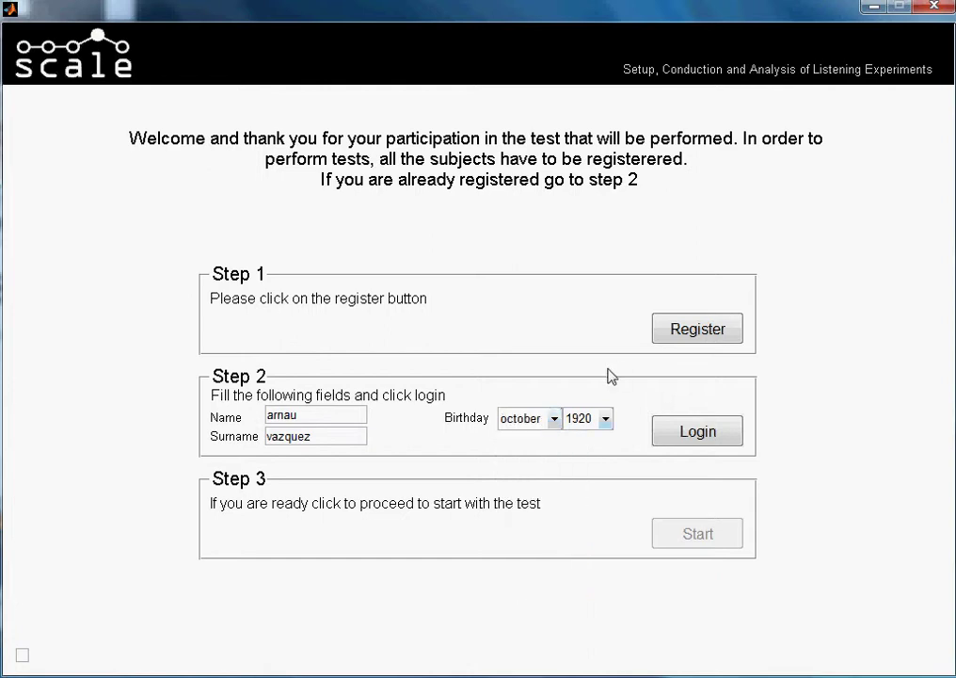
click(579, 419)
key(Down)
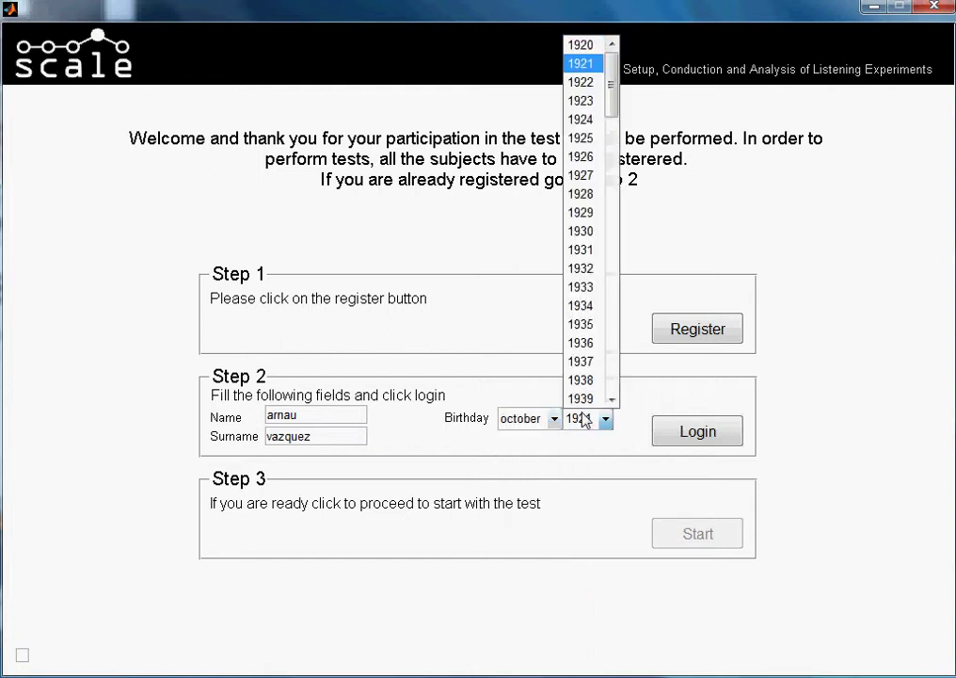
text(1986)
key(Return)
click(684, 430)
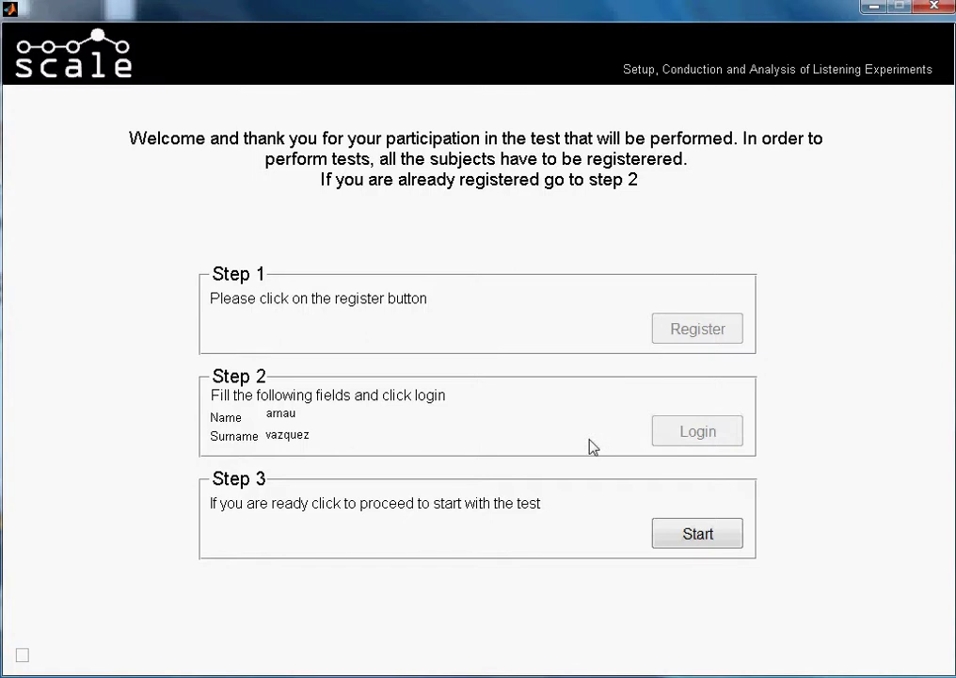
- Start the MUSHRA_tutorial test for this subject as a new start from the beginning
click(678, 548)
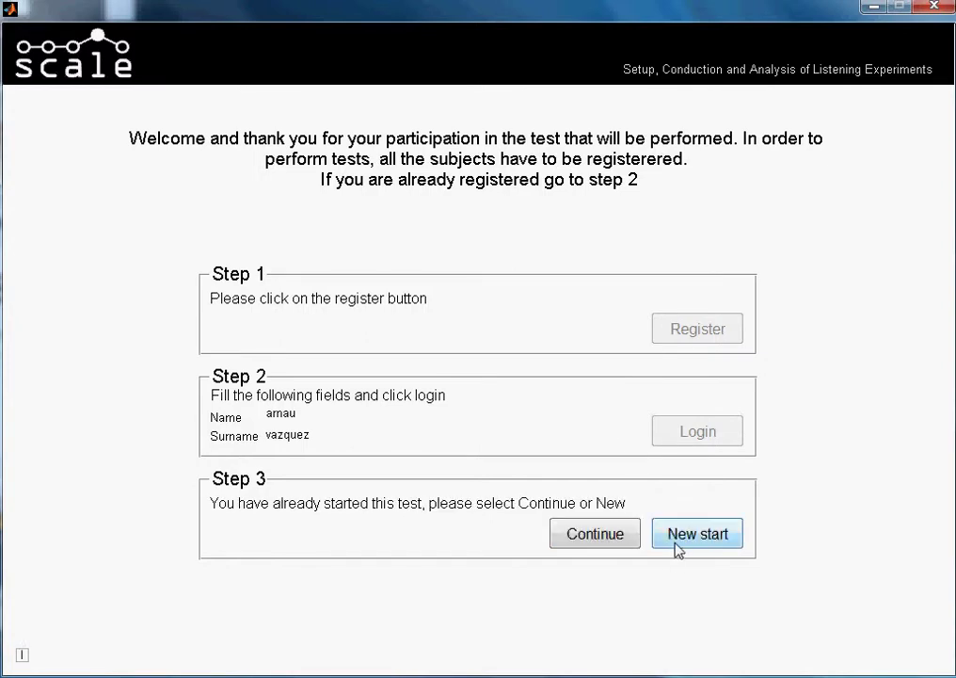
click(695, 533)
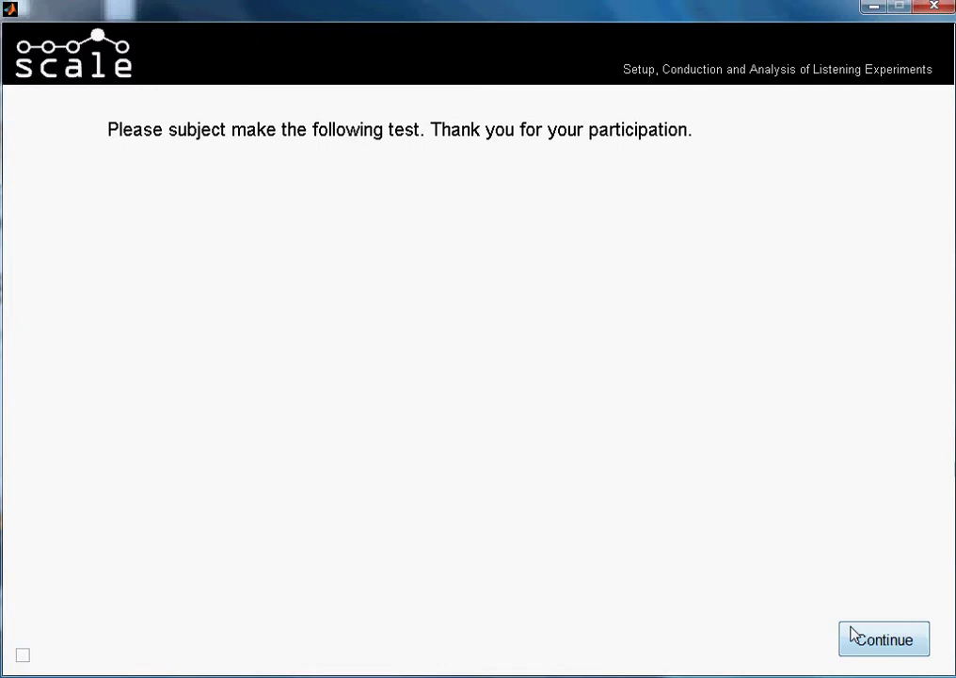
- Continue past the participation notice and scenario overview into scenario 1's rating page
click(853, 635)
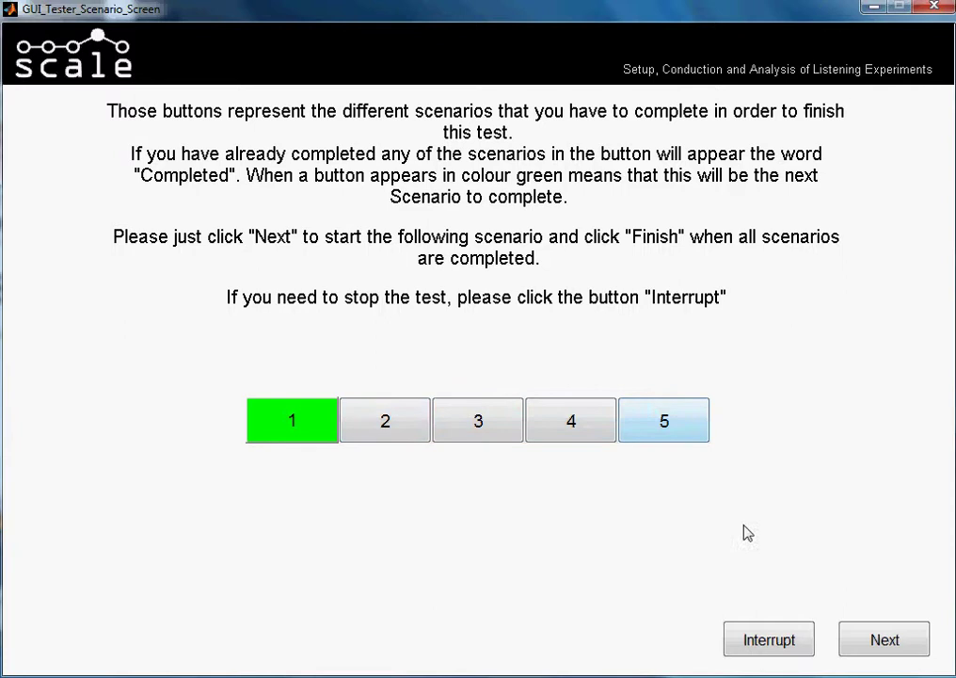
click(850, 640)
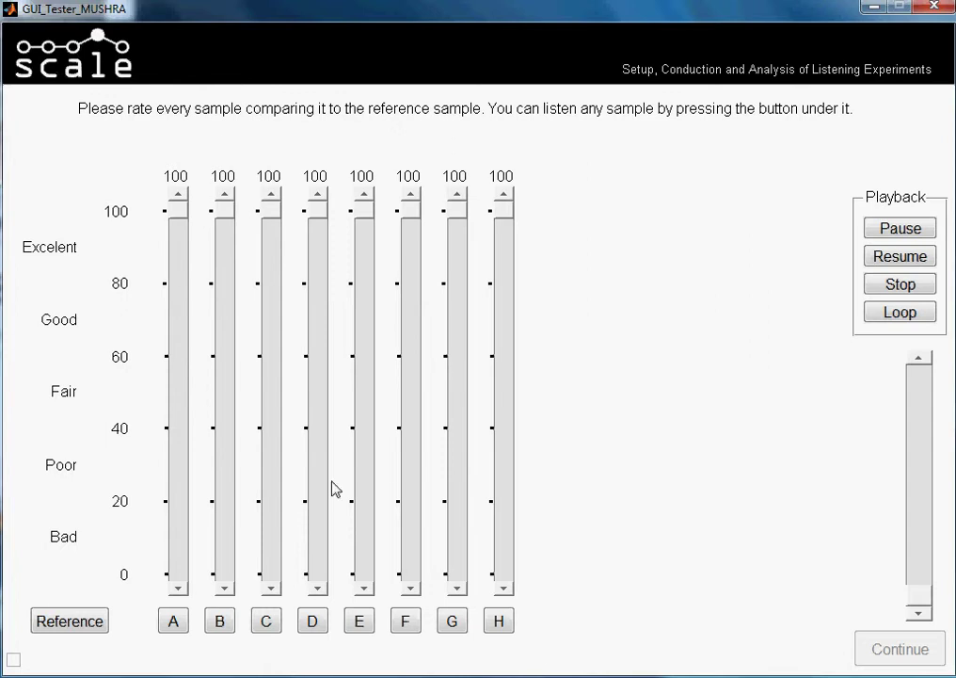
click(223, 620)
click(91, 623)
click(167, 623)
click(499, 621)
click(182, 624)
mouse_move(178, 219)
mouse_down()
mouse_move(186, 515)
mouse_move(183, 209)
mouse_up()
click(177, 624)
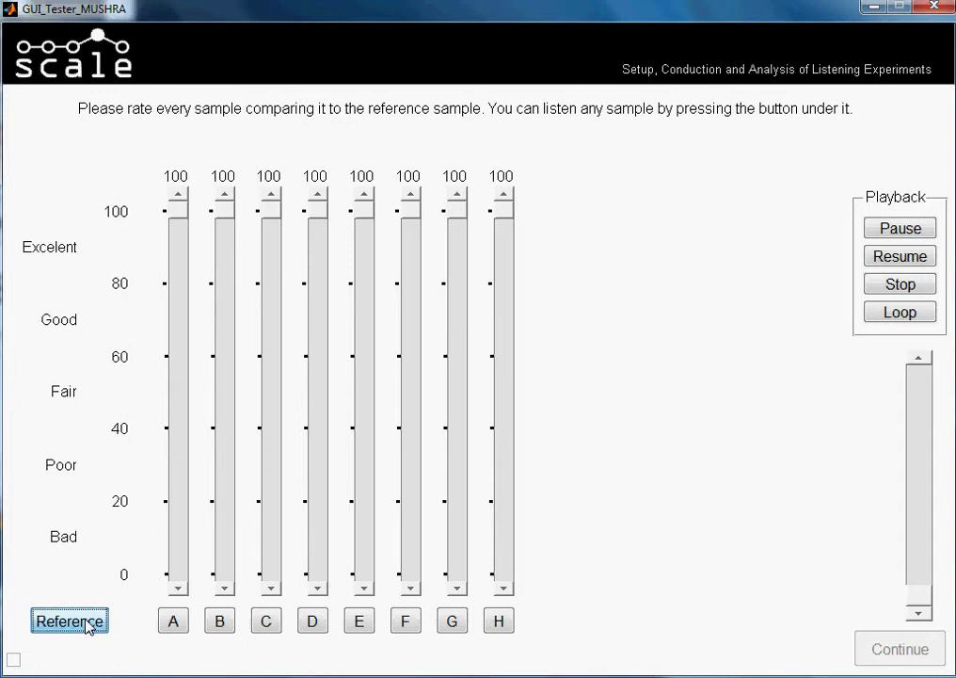
click(88, 626)
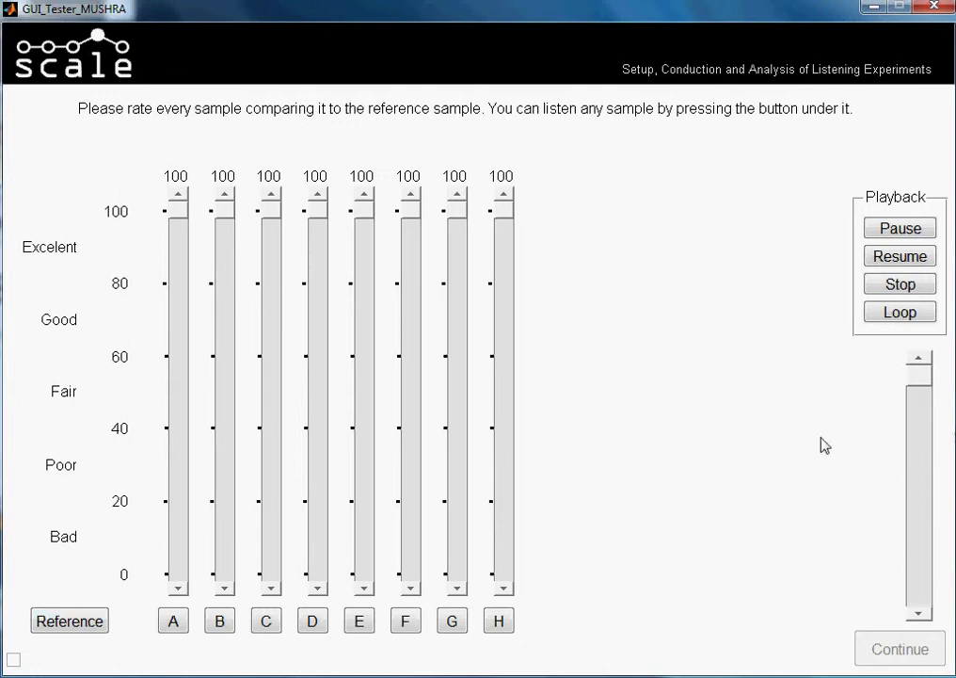
click(359, 621)
click(219, 622)
- Play sample A, resume playback with Loop enabled, then switch to sample D
click(185, 622)
click(901, 260)
click(892, 314)
click(311, 618)
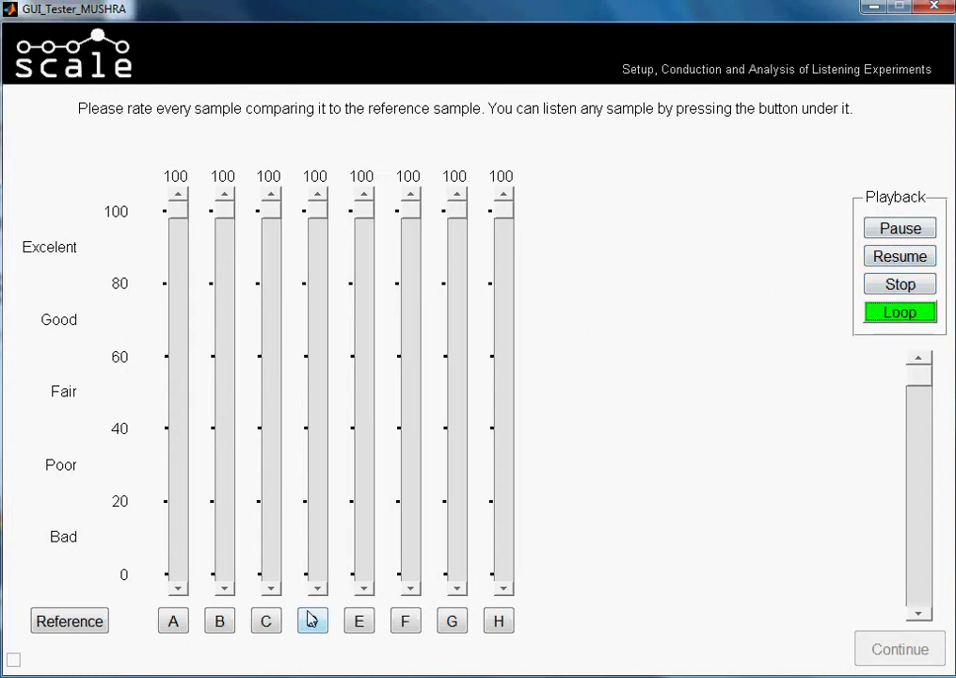